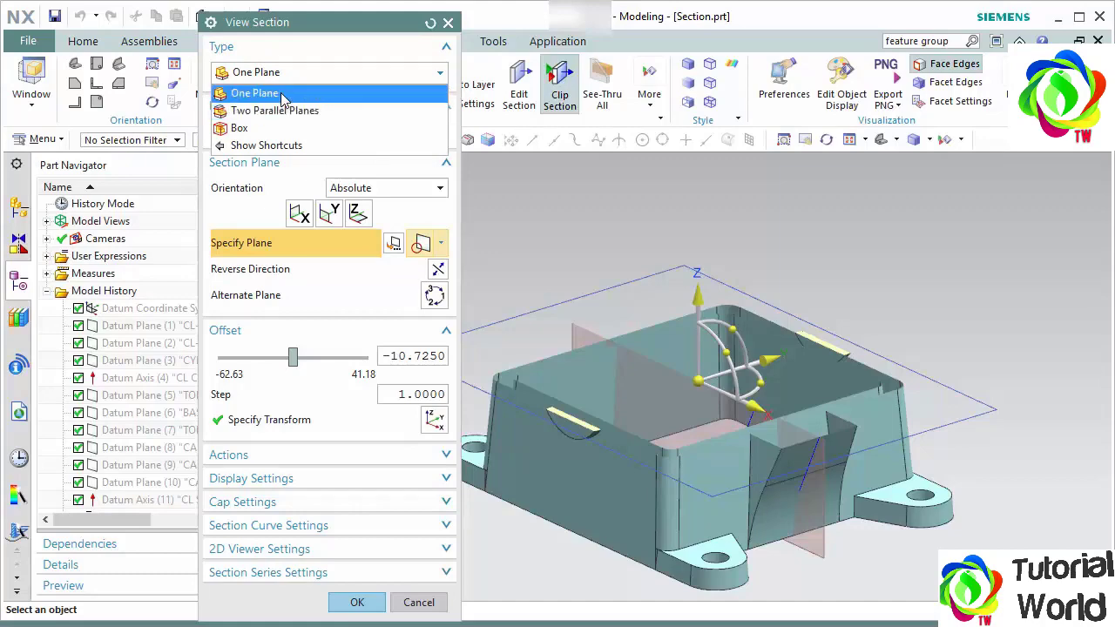
Choose the One Plane section type and shift the cutting plane to X -7 with an offset of about -7.73.
click(274, 94)
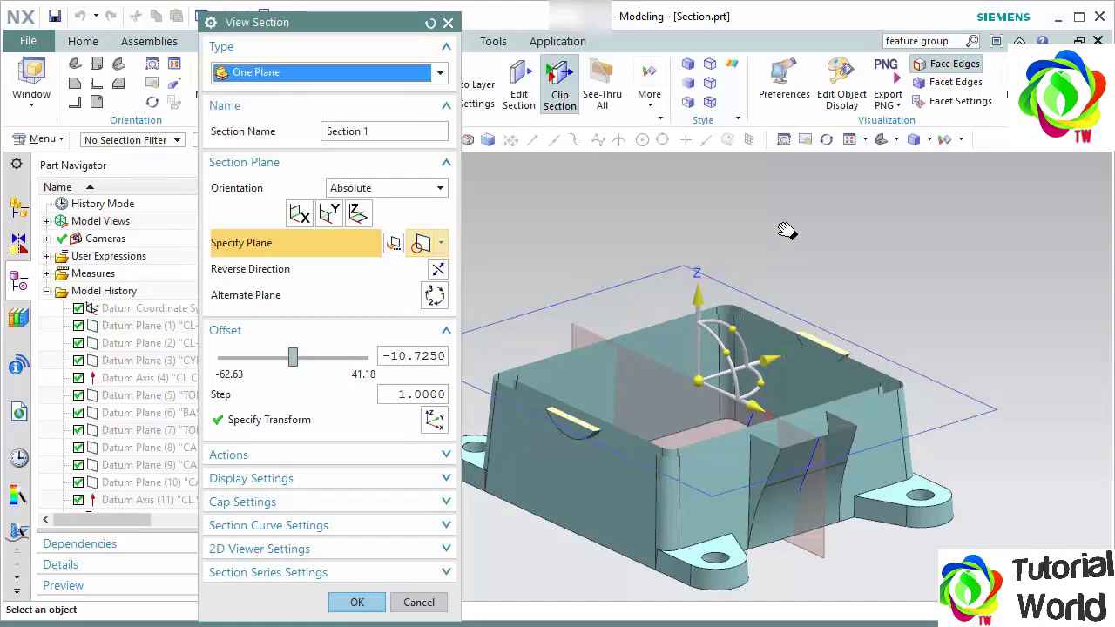
middle_drag(787, 231, 868, 180)
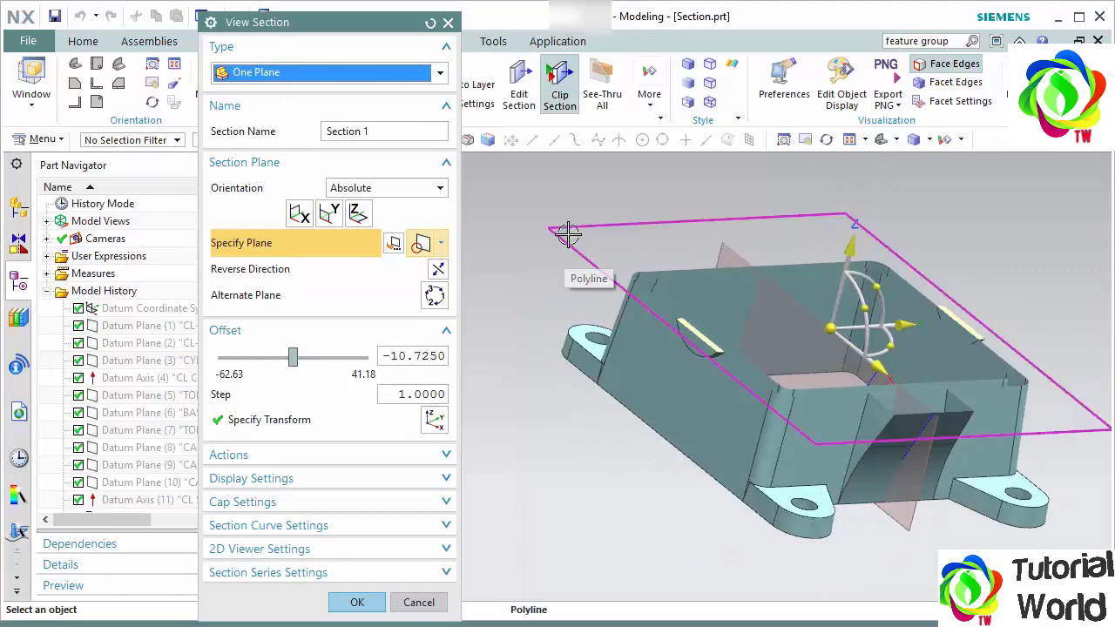
middle_drag(725, 234, 755, 244)
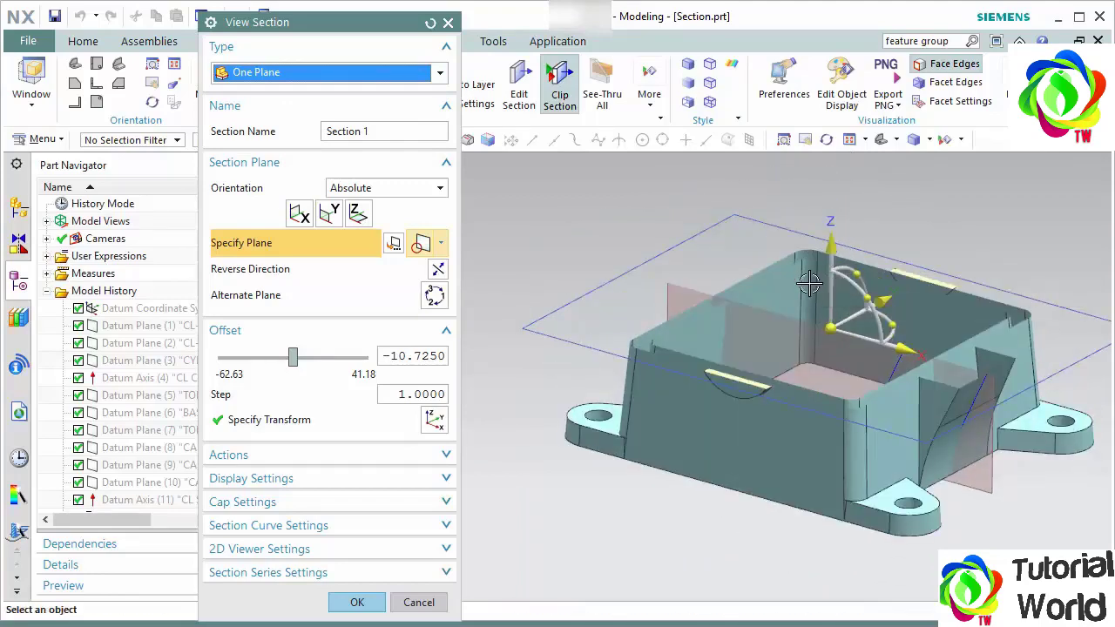
drag(828, 249, 842, 213)
mouse_move(886, 267)
mouse_down()
mouse_move(916, 246)
mouse_move(881, 266)
mouse_up()
drag(893, 319, 863, 301)
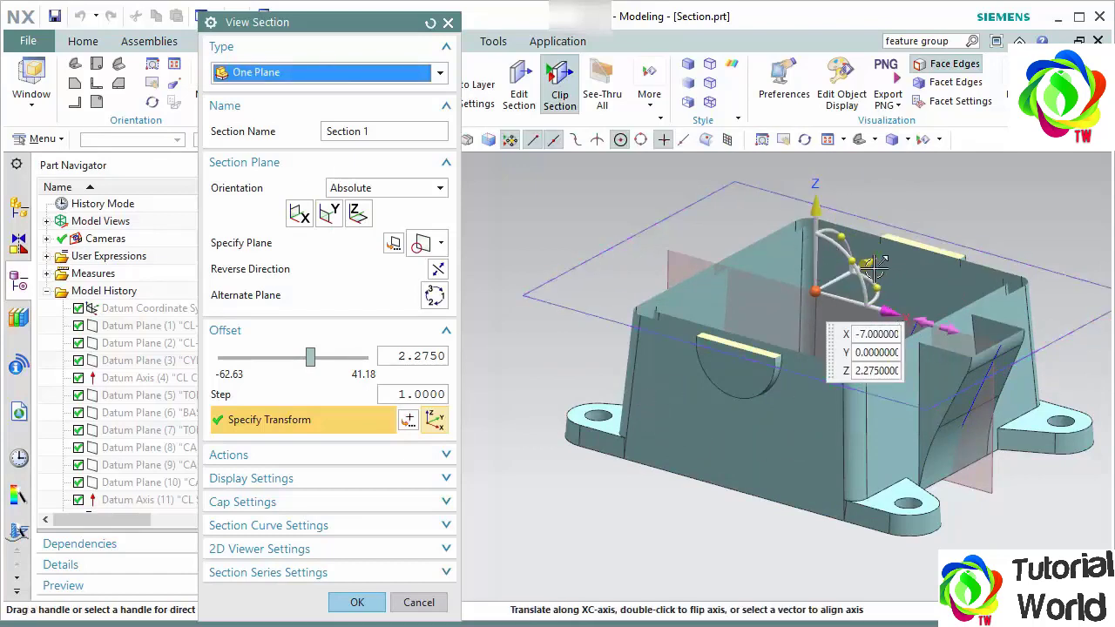
drag(822, 205, 817, 237)
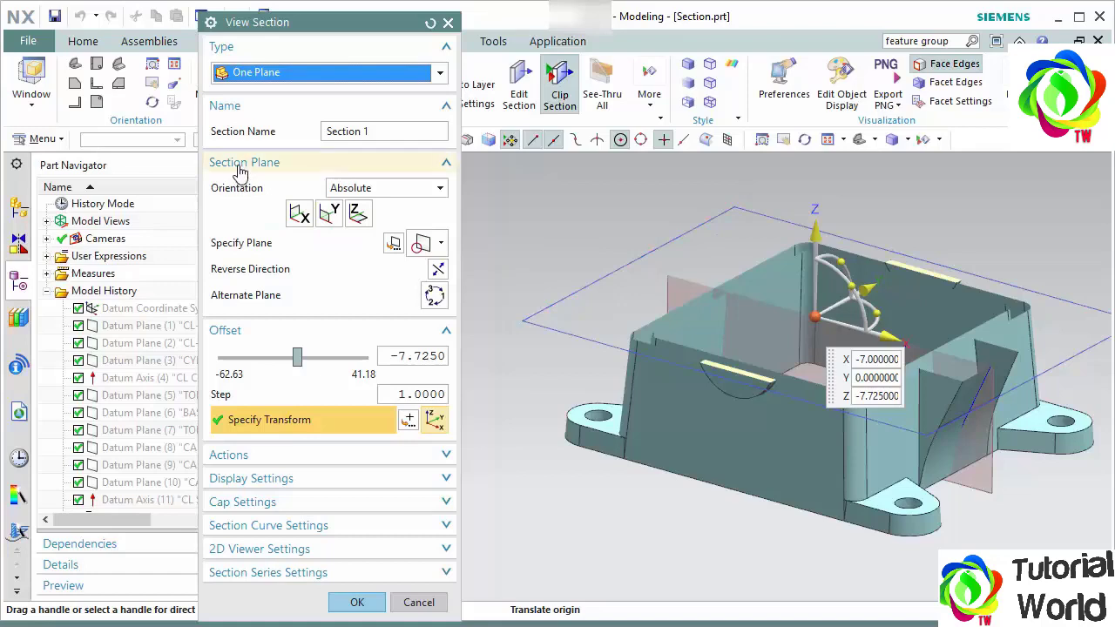
Keep the Absolute orientation and section the housing with the X, Y and Z planes in turn, ending on Z.
click(411, 188)
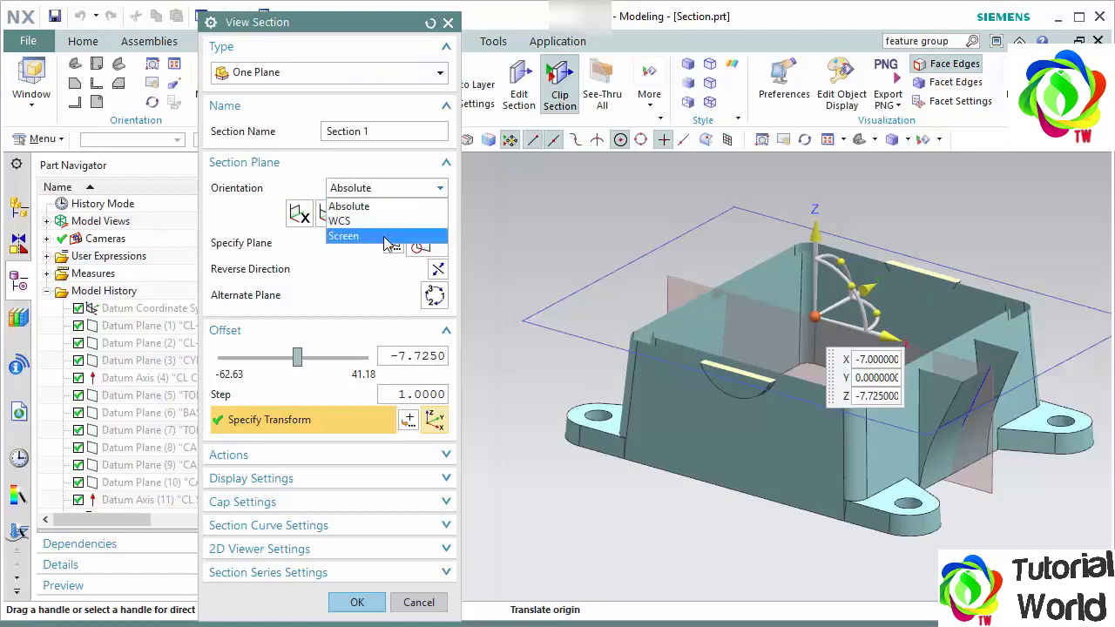
click(236, 222)
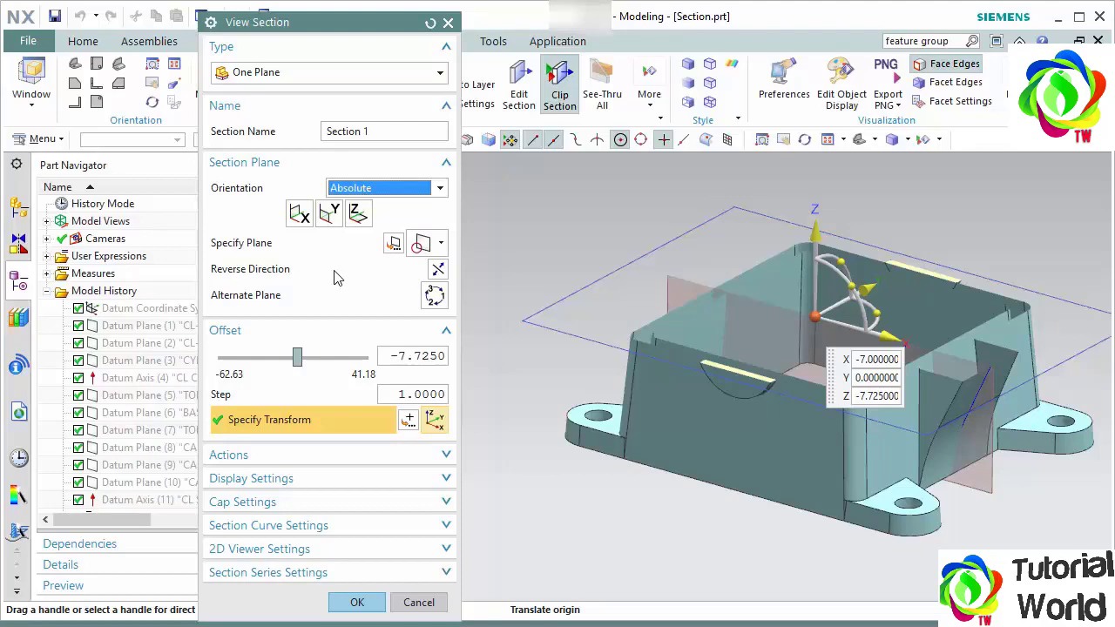
click(299, 215)
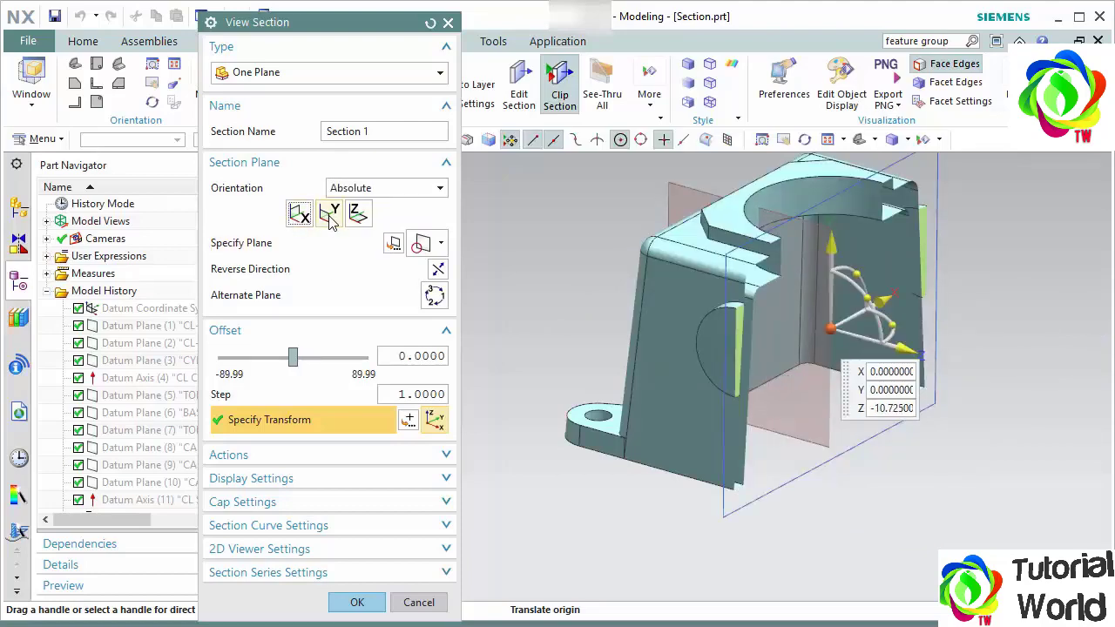
click(330, 216)
click(357, 213)
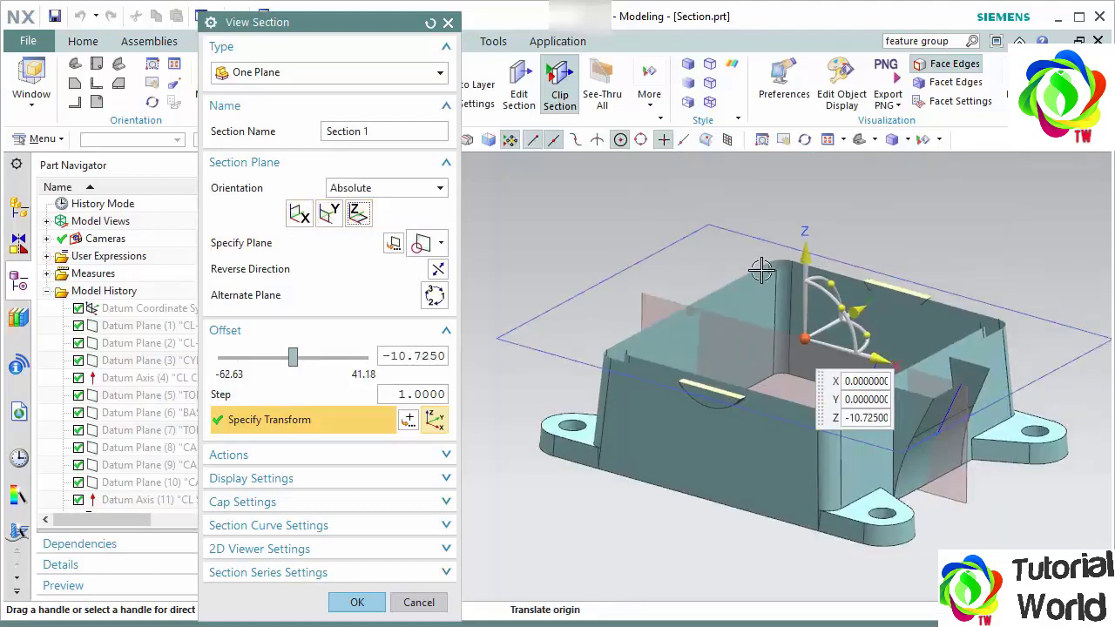
scroll(891, 241, down, 2)
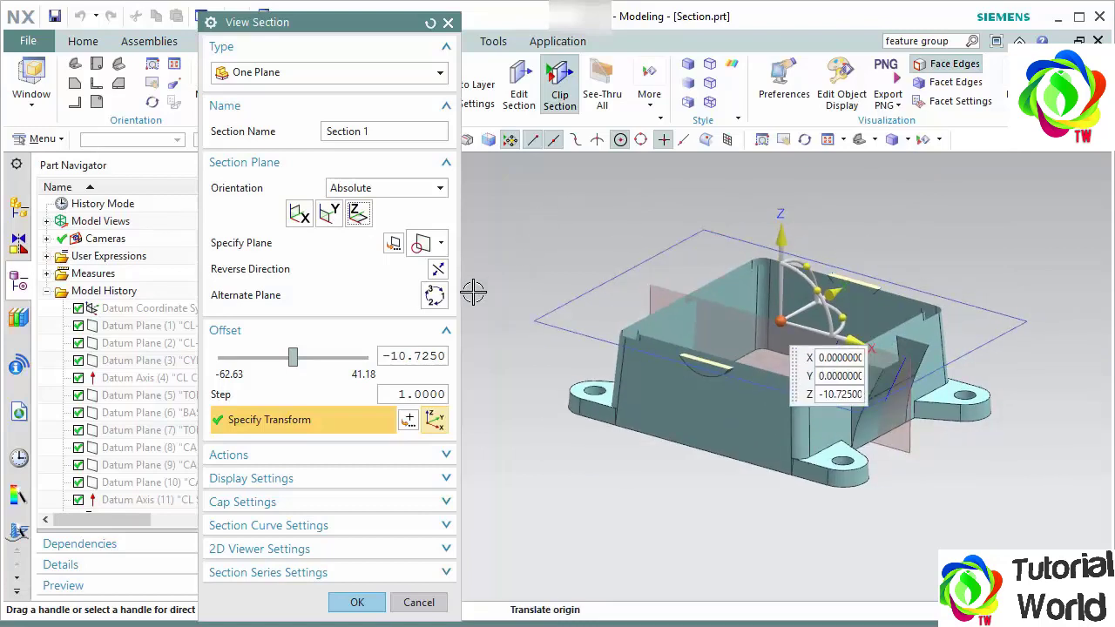
Use the existing vertical datum plane through the housing as the section plane, offset it 9.05, and accept the section.
click(270, 246)
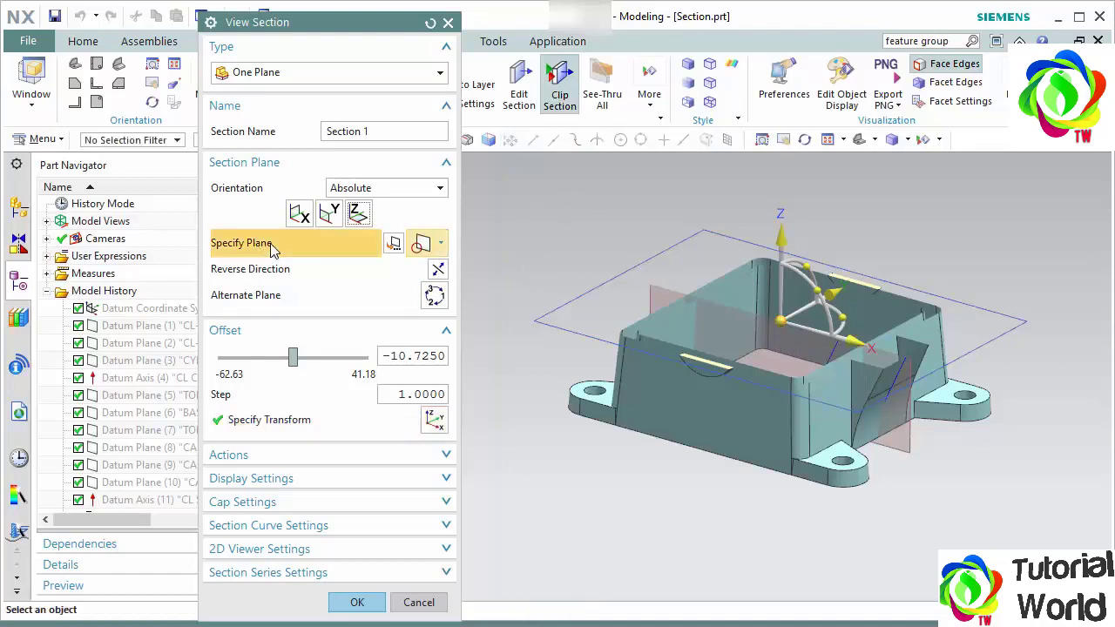
click(915, 433)
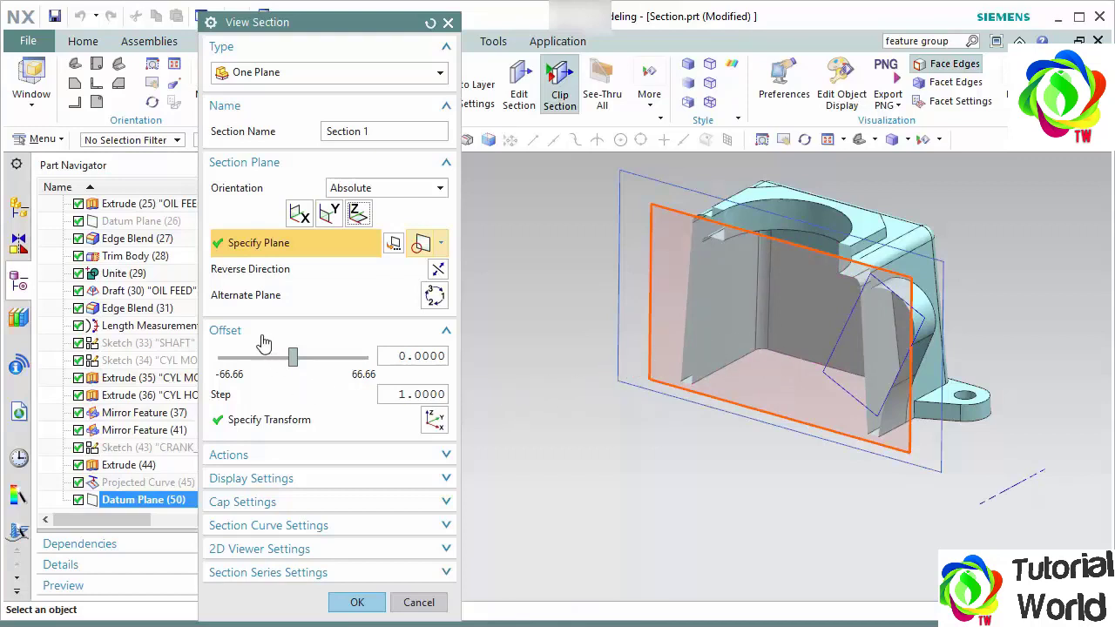
mouse_move(297, 366)
mouse_down()
mouse_move(279, 368)
mouse_move(327, 367)
mouse_move(285, 373)
mouse_move(305, 373)
mouse_up()
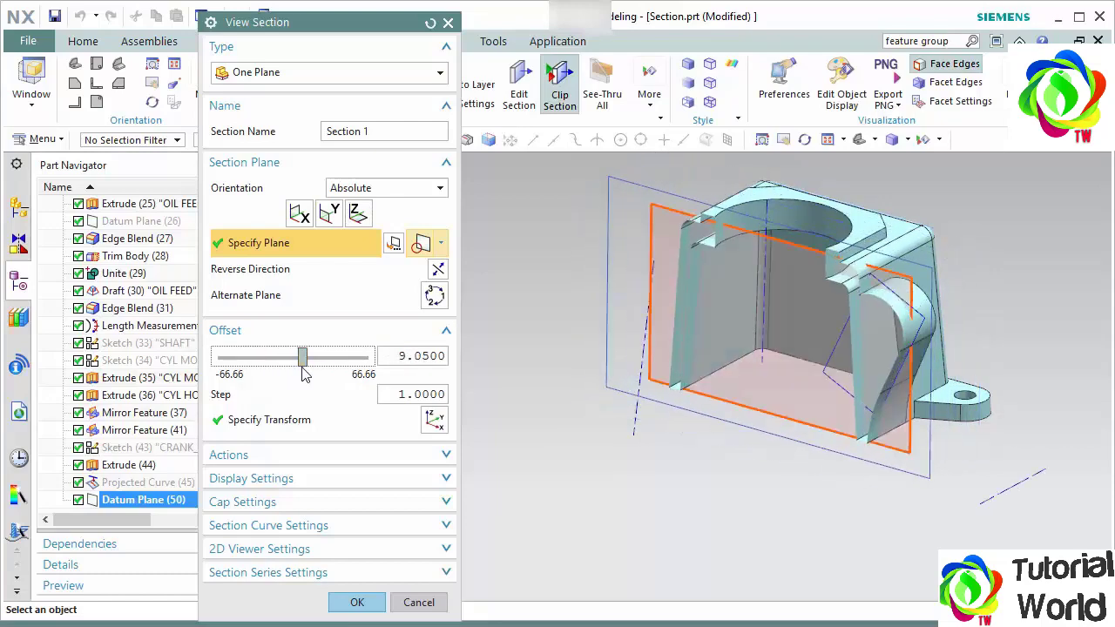
click(357, 601)
middle_drag(770, 331, 784, 386)
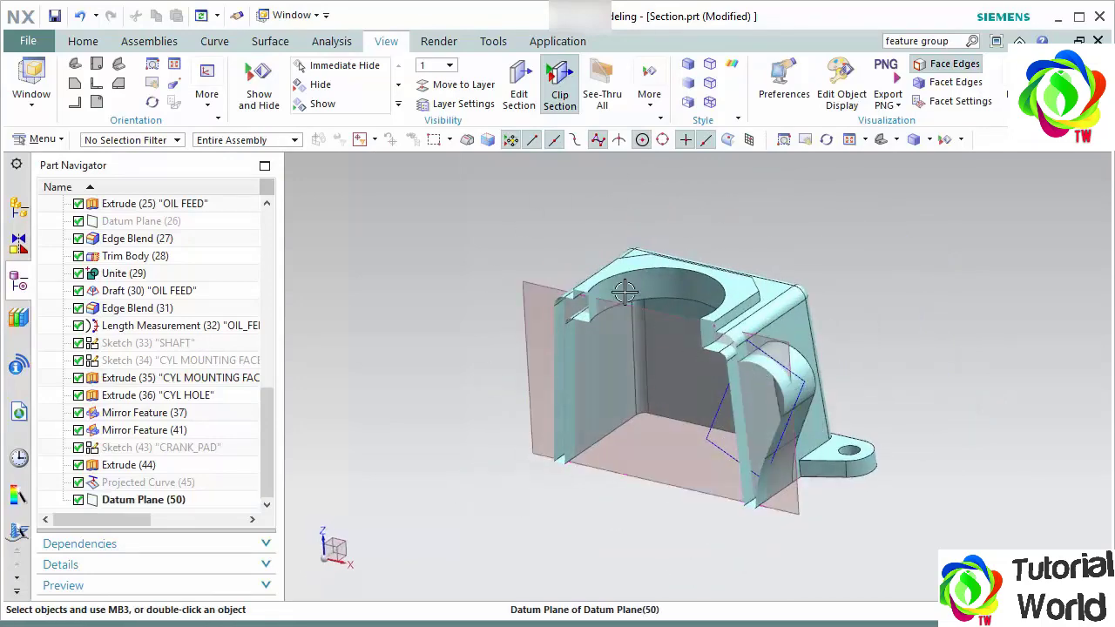
Edit the section and set the cutting plane's offset to -38.68.
click(520, 96)
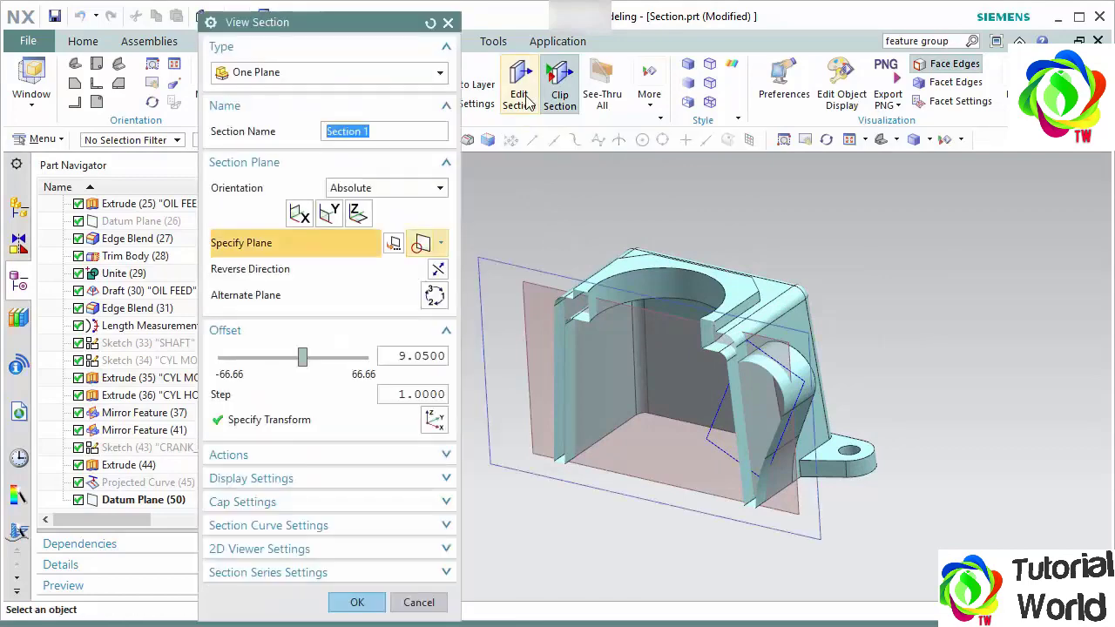
drag(304, 366, 255, 366)
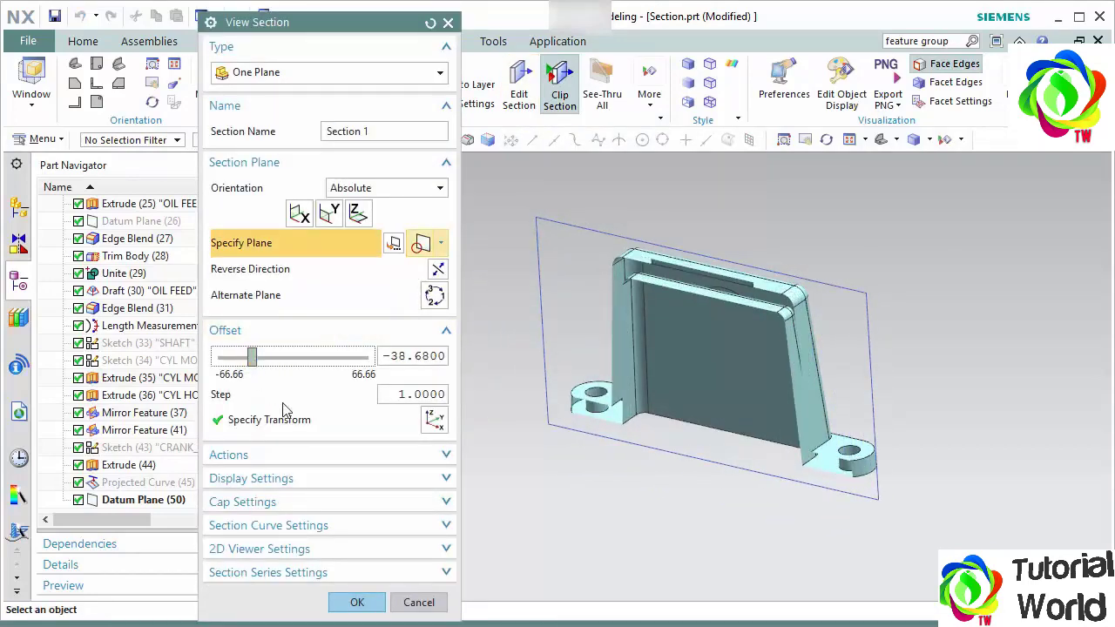
click(357, 602)
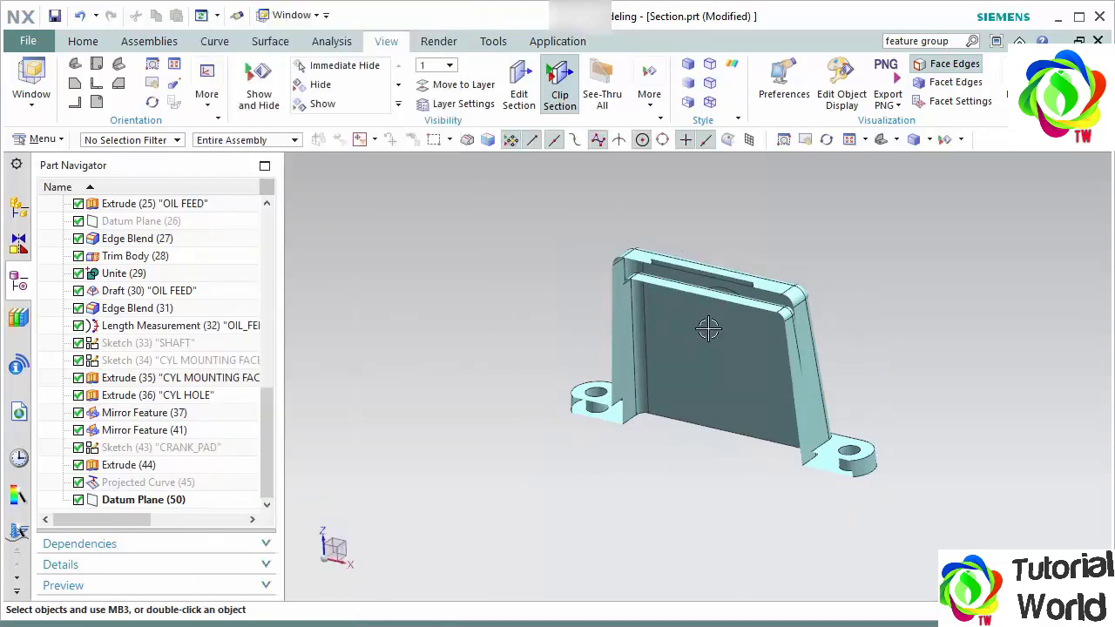
Edit the section to use Two Parallel Planes and set the first plane's offset to 6.58.
click(520, 96)
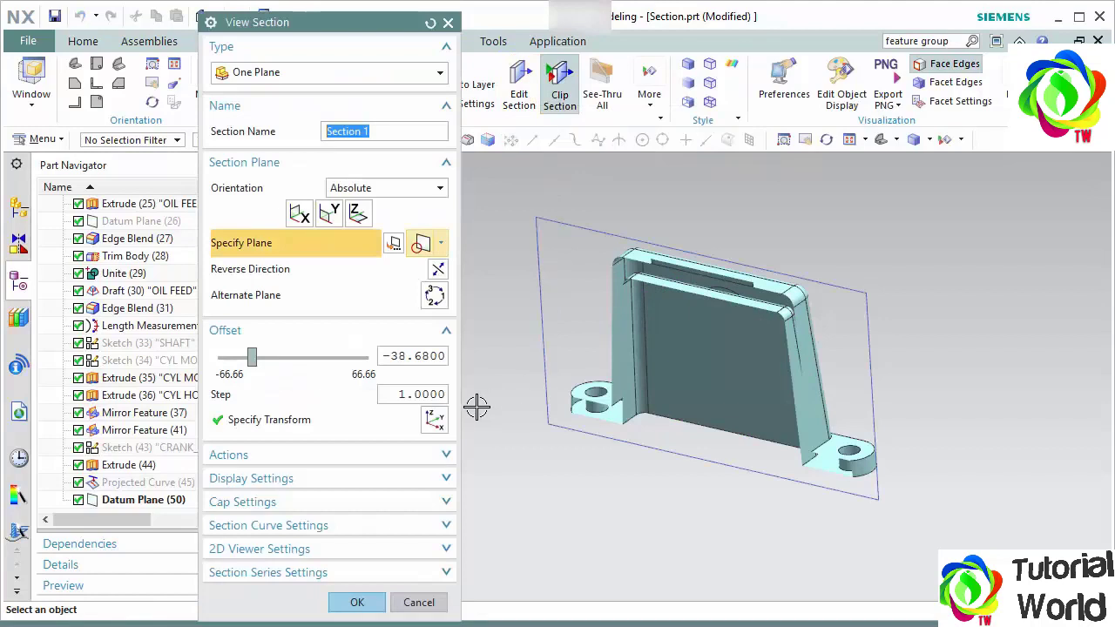
click(272, 75)
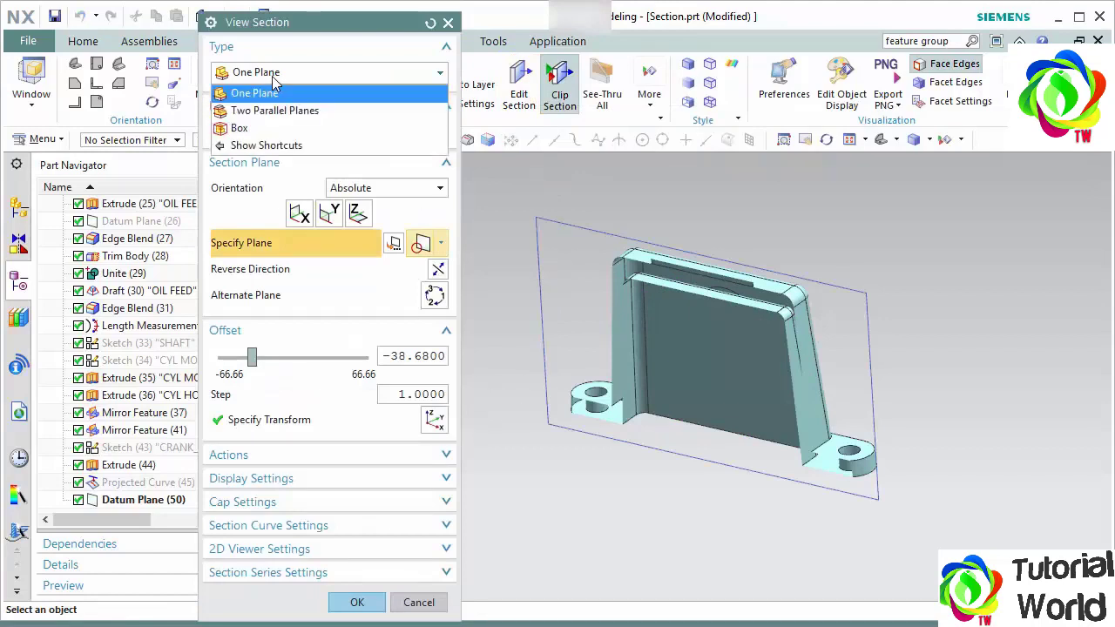
click(331, 113)
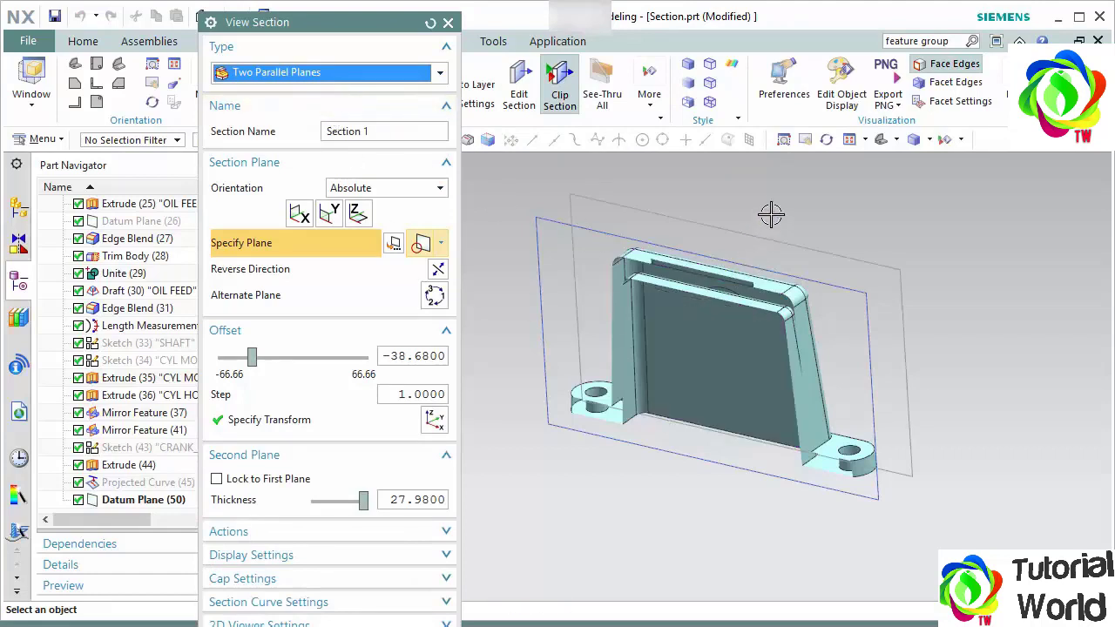
shift+middle_drag(740, 195, 842, 210)
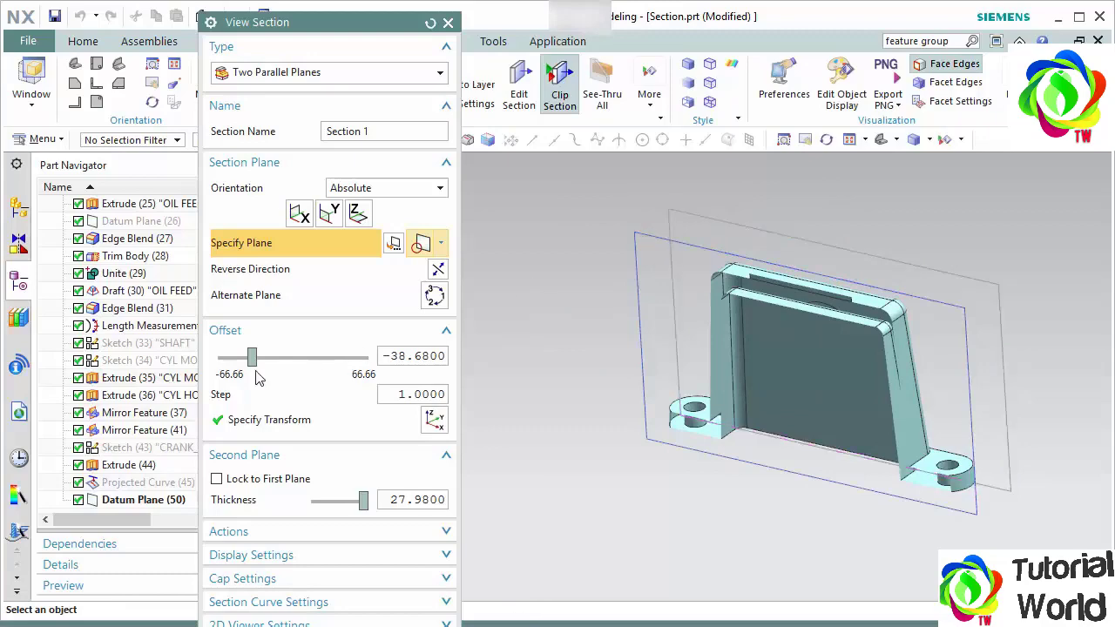
drag(264, 362, 302, 378)
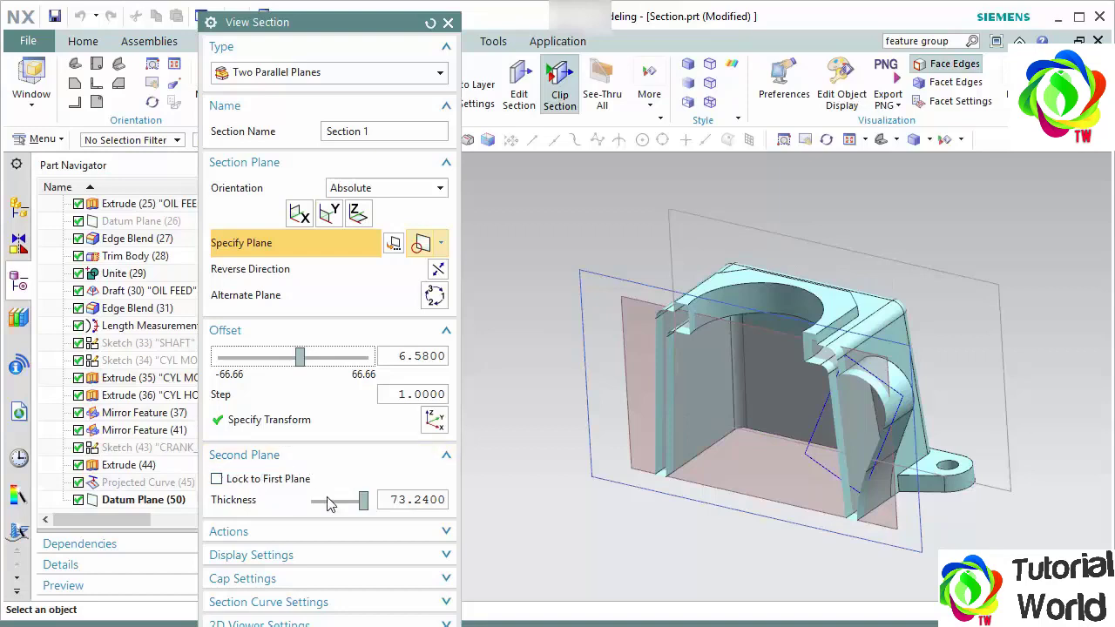
Set the thickness between the two section planes to 40 and lock the second plane to the first.
drag(364, 510, 474, 508)
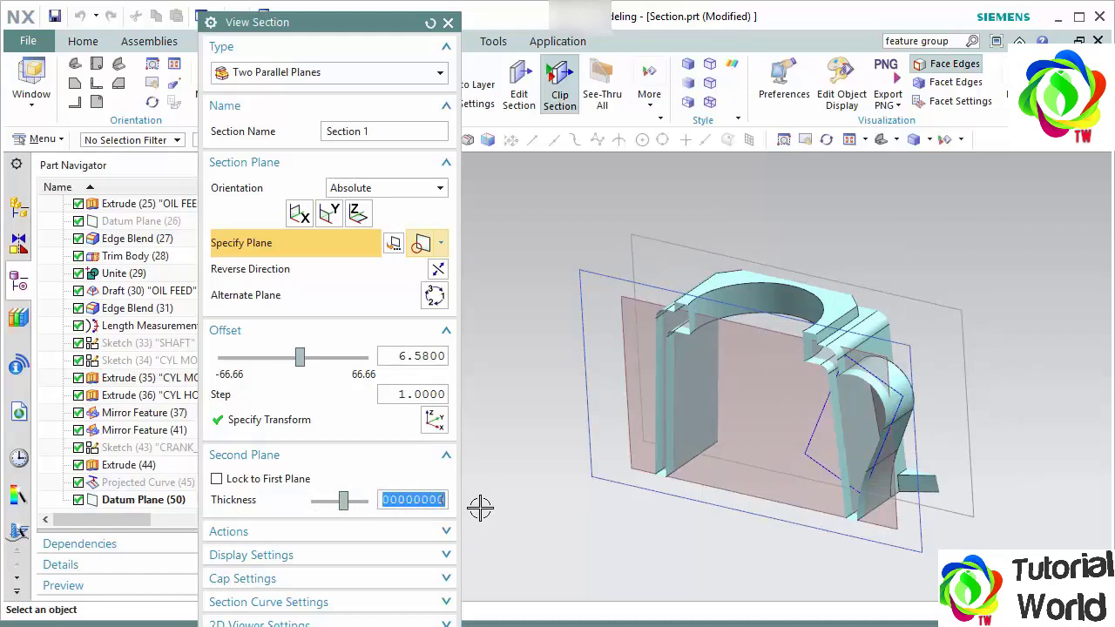
text(40)
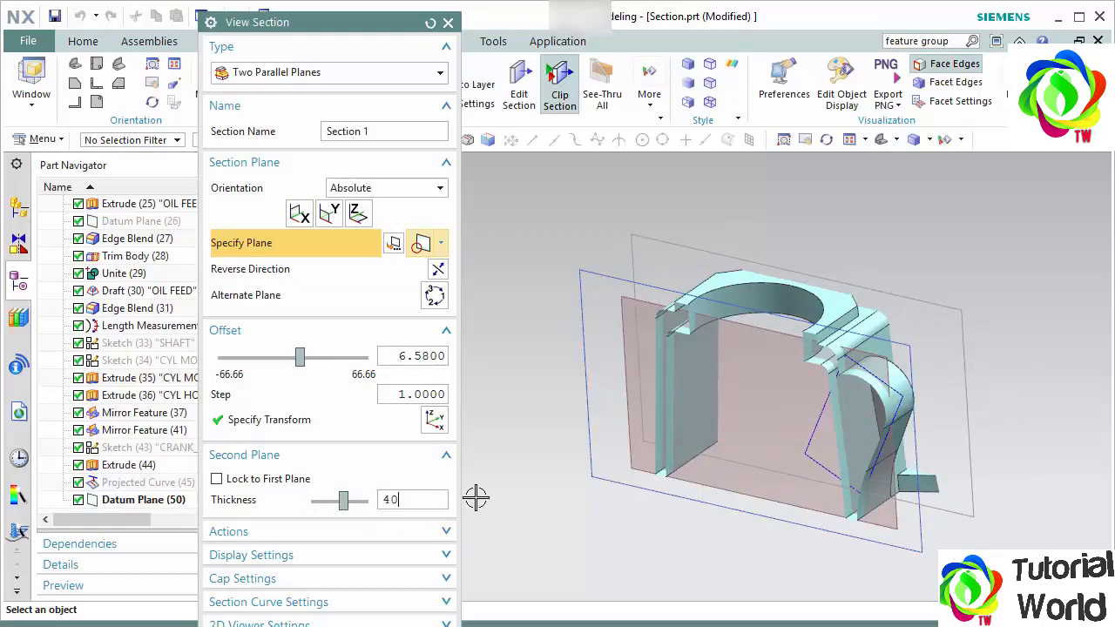
key(Return)
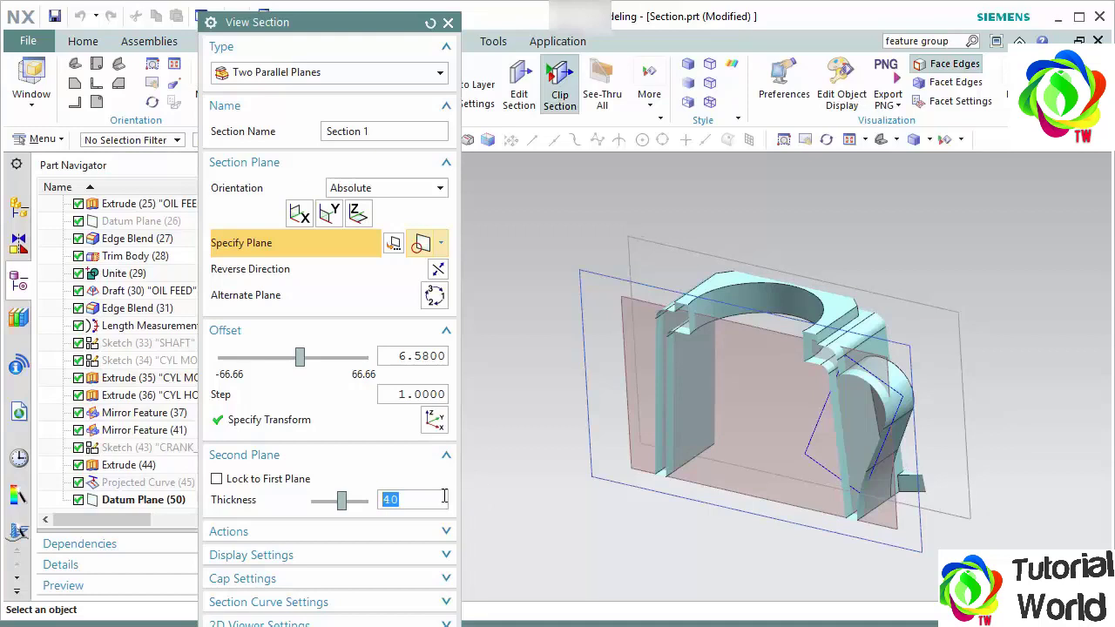
click(217, 479)
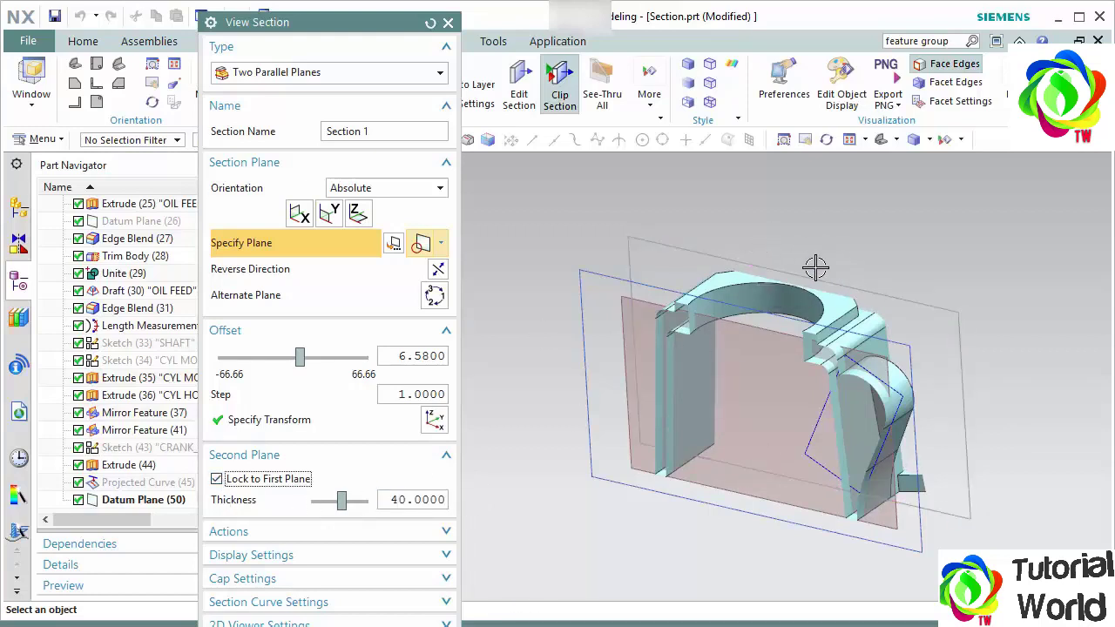
Set the section thickness to 61.26, reverse the section direction and back again, and accept the section.
mouse_move(342, 501)
mouse_down()
mouse_move(330, 508)
mouse_move(359, 508)
mouse_up()
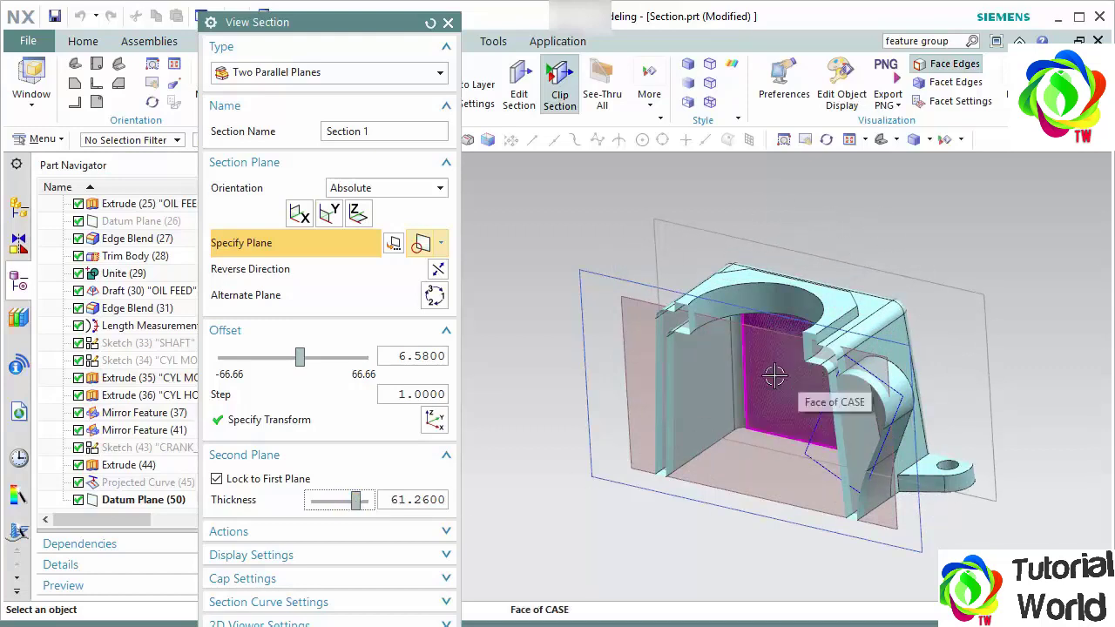
click(437, 271)
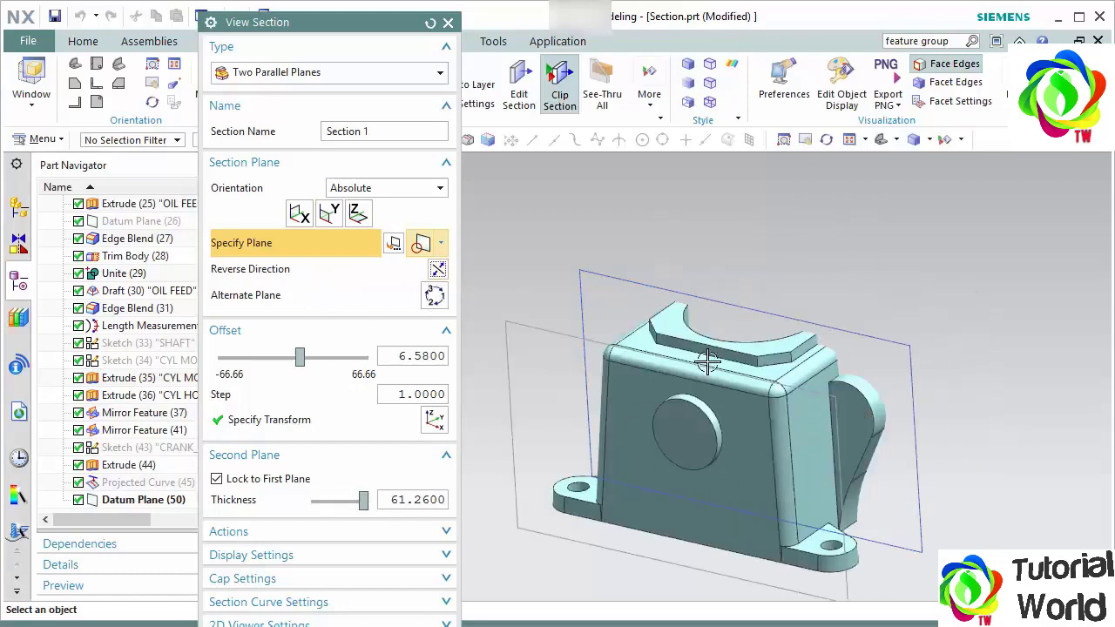
click(436, 271)
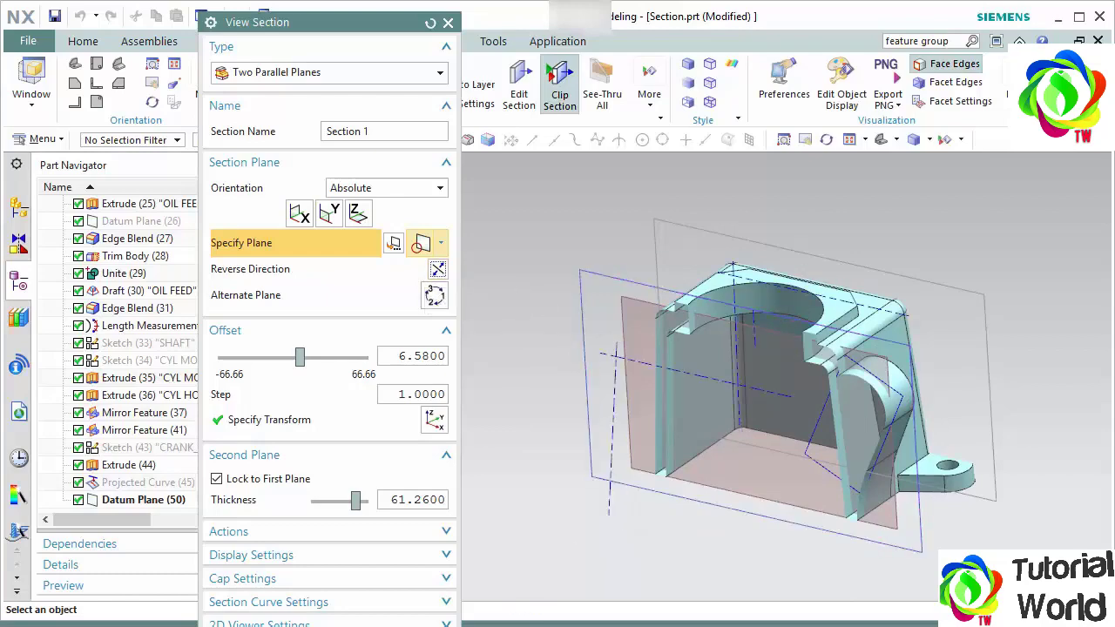
click(336, 626)
shift+middle_drag(908, 275, 797, 232)
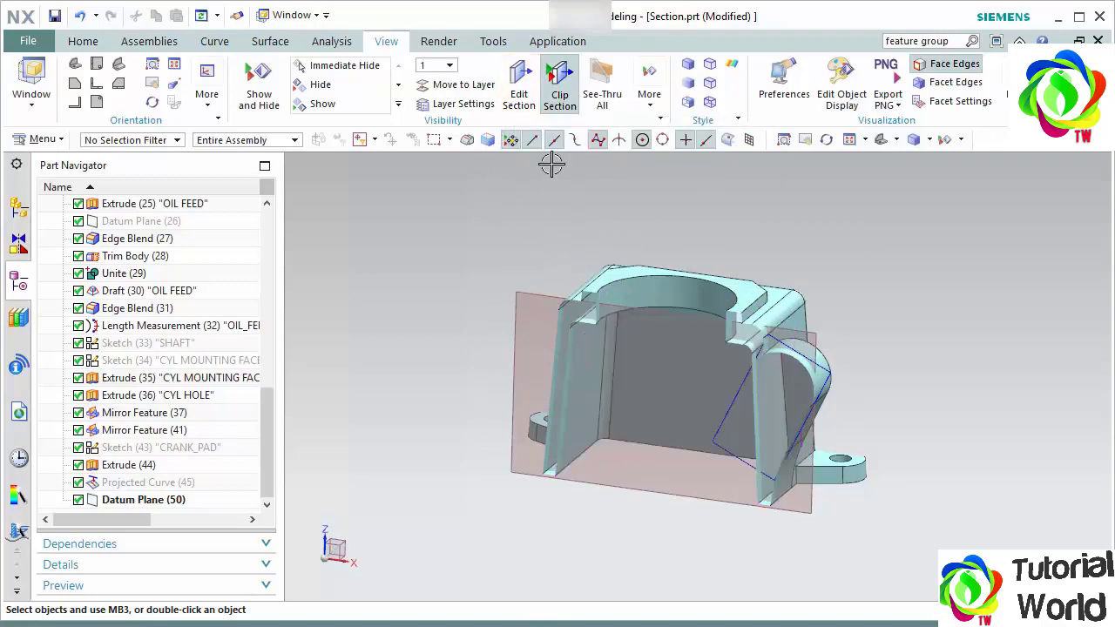
Turn section clipping off to inspect the whole housing, and turn it back on.
click(562, 97)
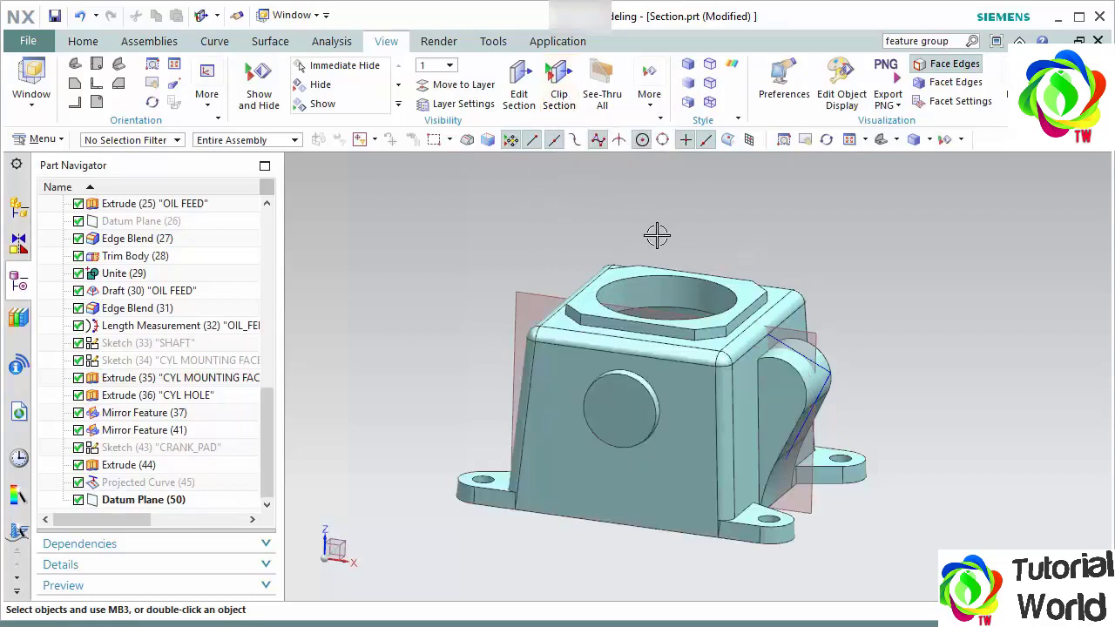
middle_drag(657, 235, 571, 314)
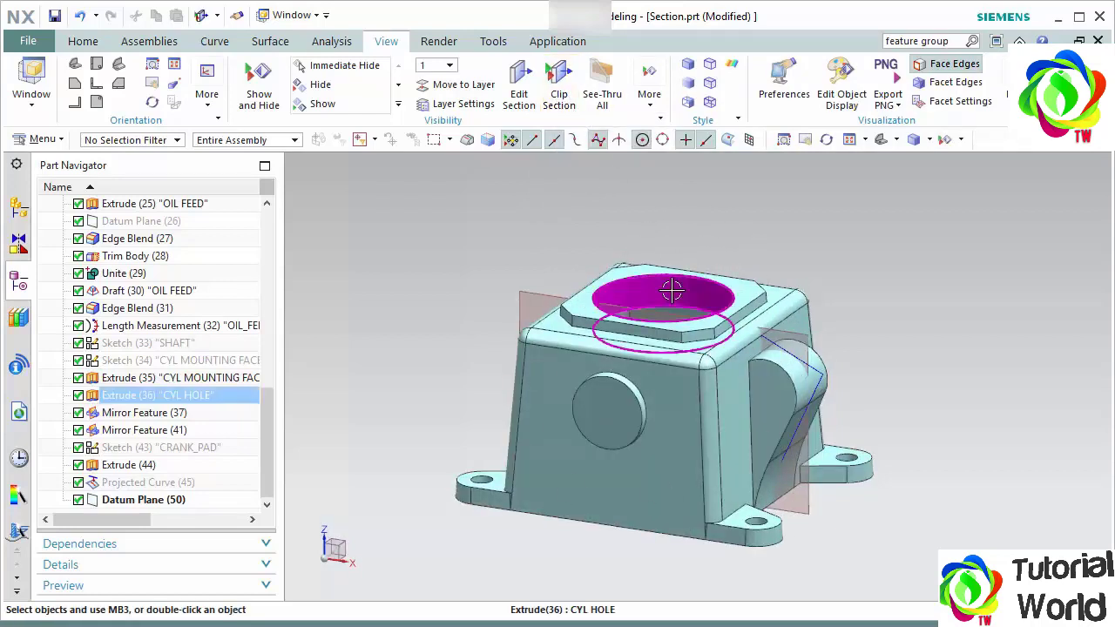
click(565, 96)
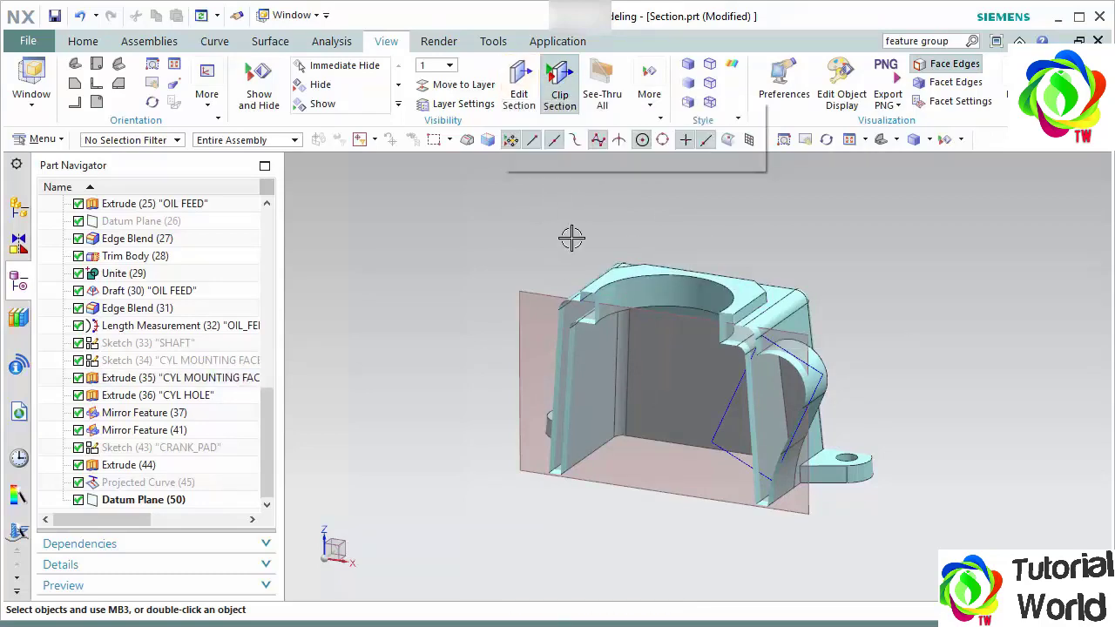
Edit the section to use One Plane with an offset of -31.27 and accept it.
click(519, 92)
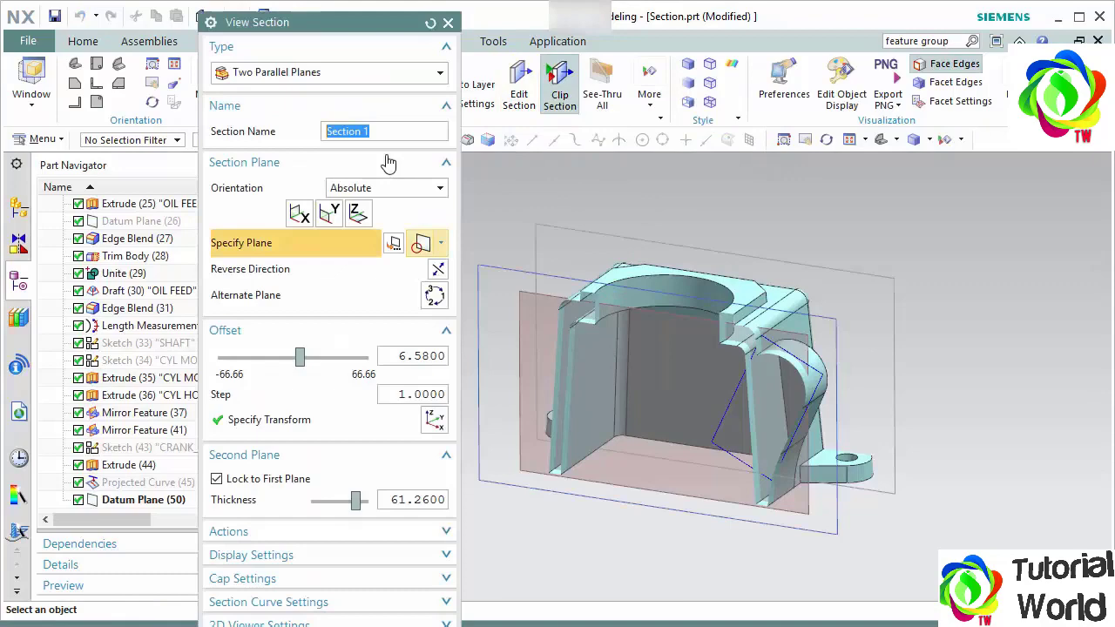
click(293, 72)
click(296, 92)
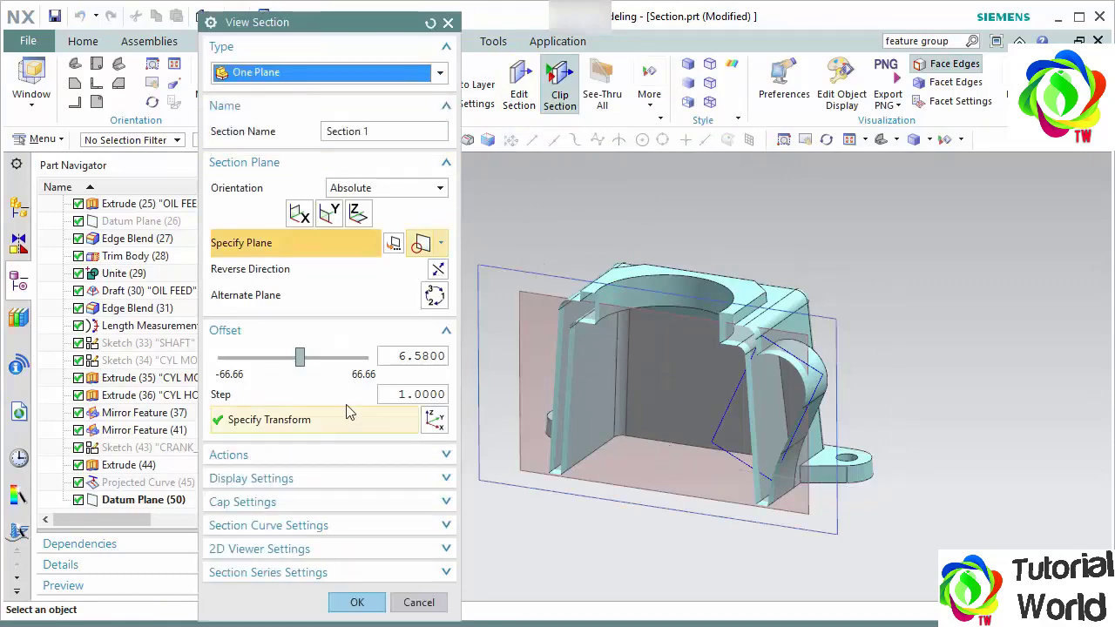
drag(304, 366, 264, 366)
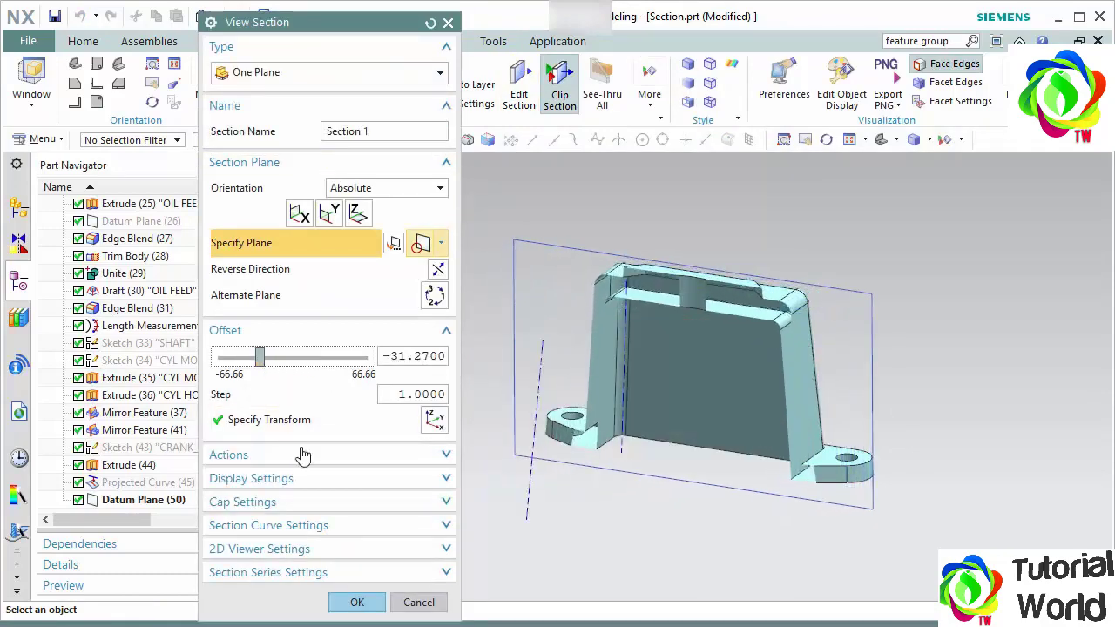
click(357, 602)
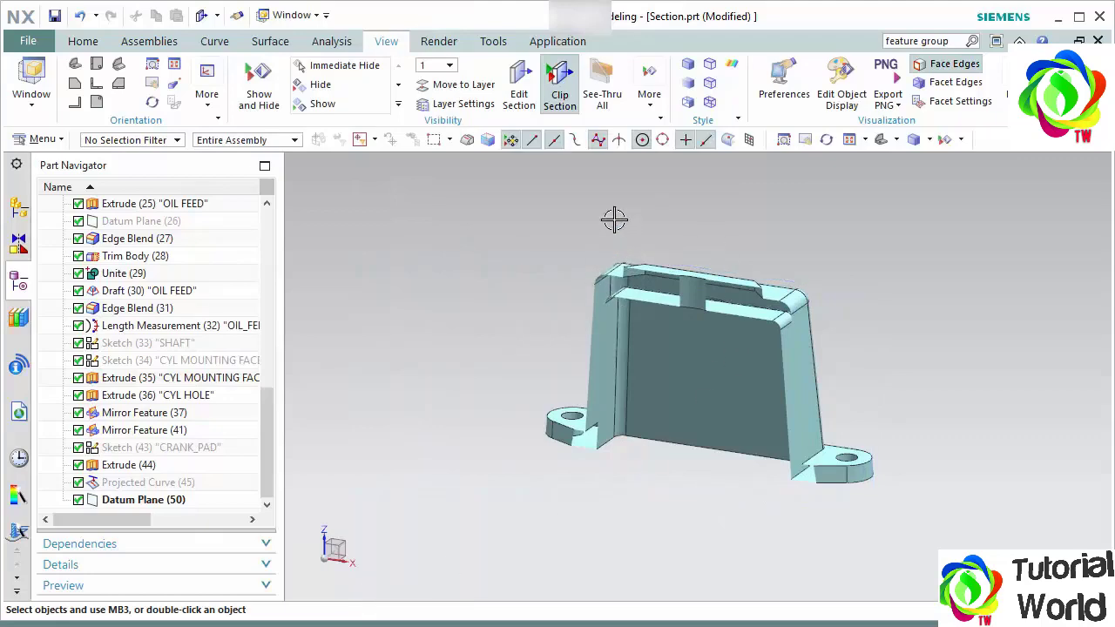
Switch clipping off to compare the full housing with the section, and switch it on again.
click(568, 98)
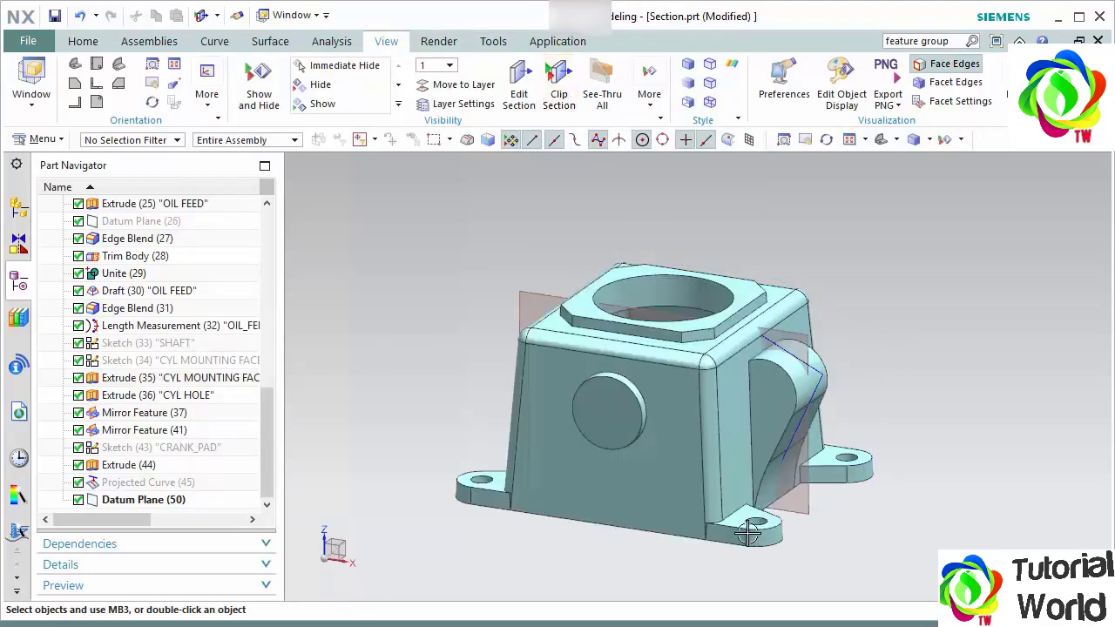
middle_drag(735, 540, 597, 266)
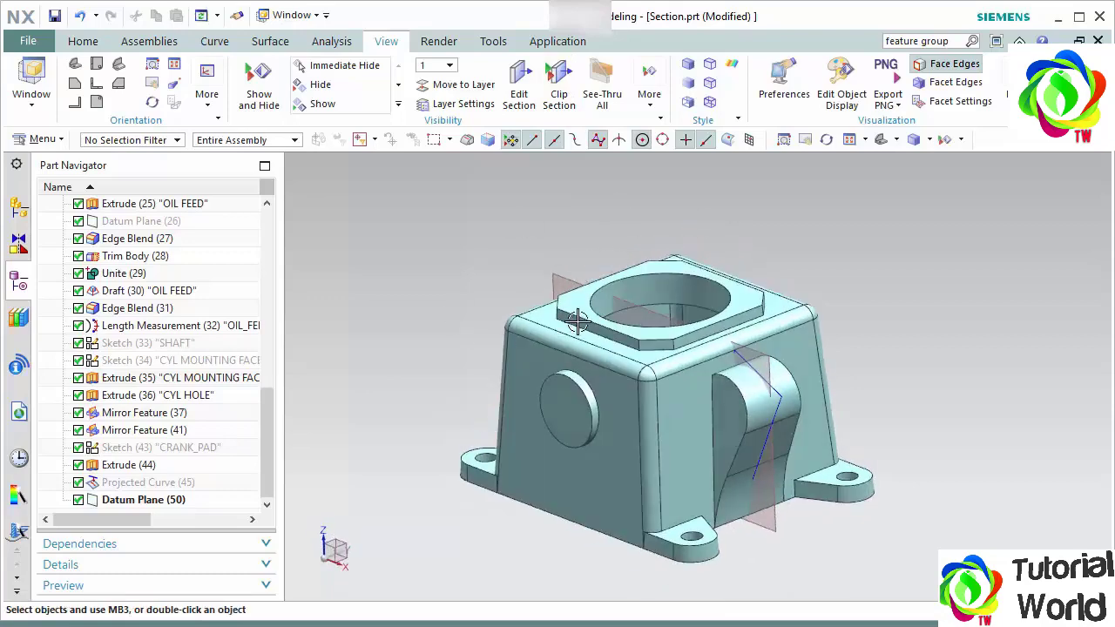
click(560, 89)
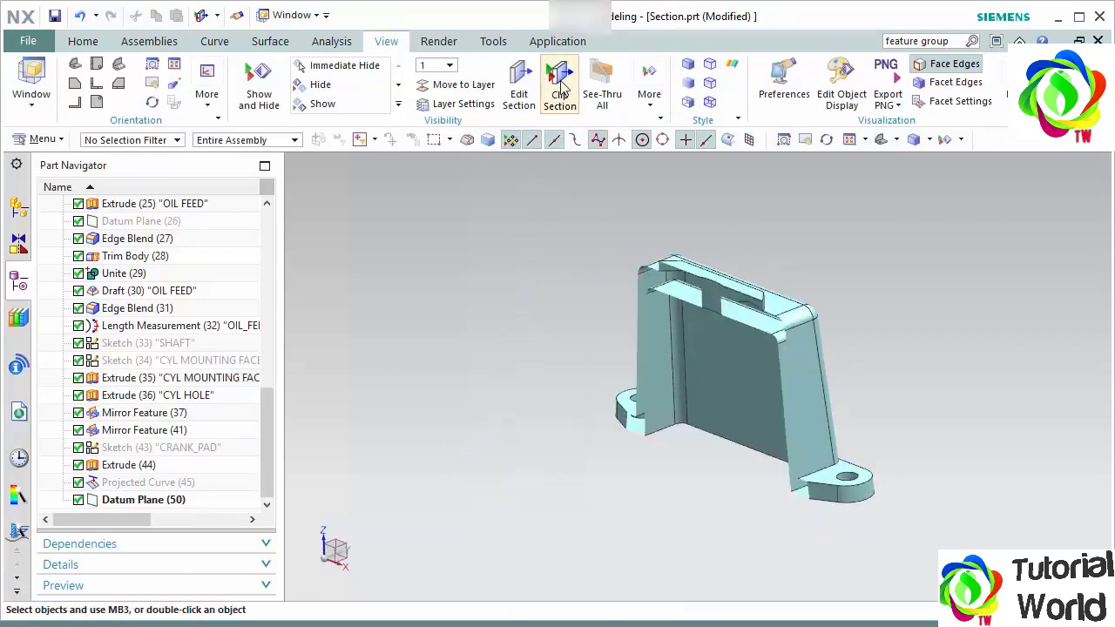